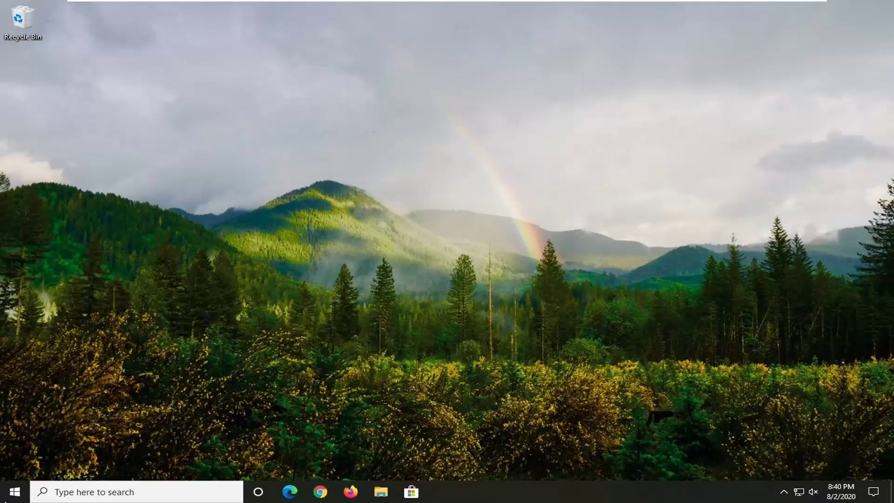
Search %appdata% in Windows Search to open the Roaming folder in File Explorer.
click(98, 493)
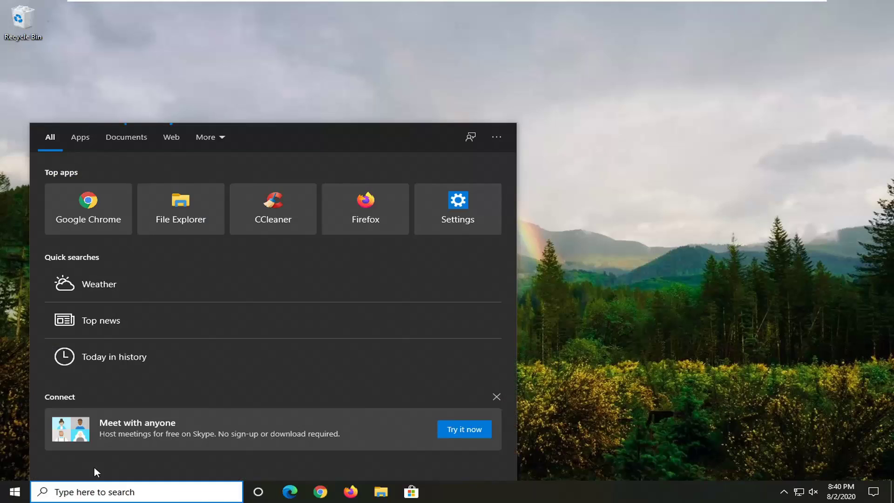
text(%app)
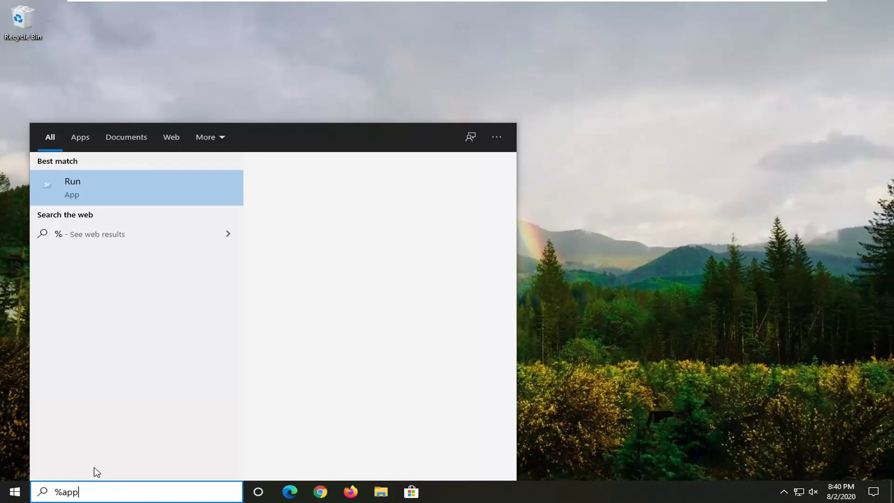
text(data)
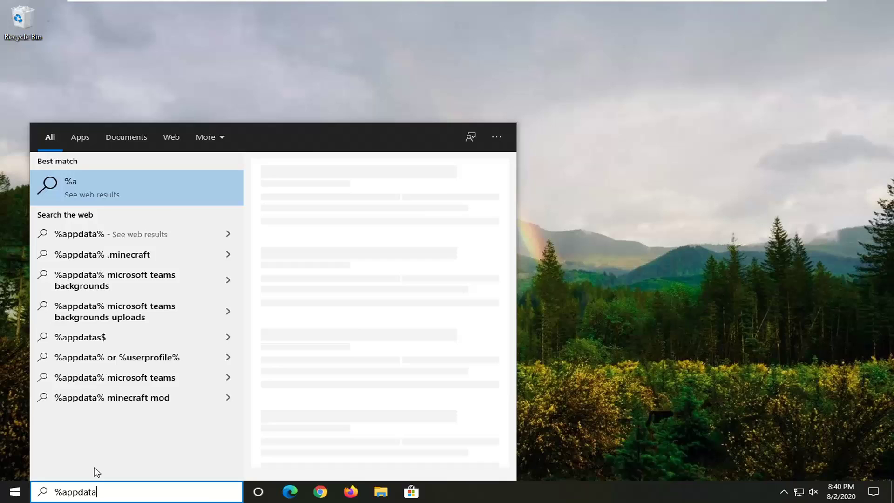
text(%)
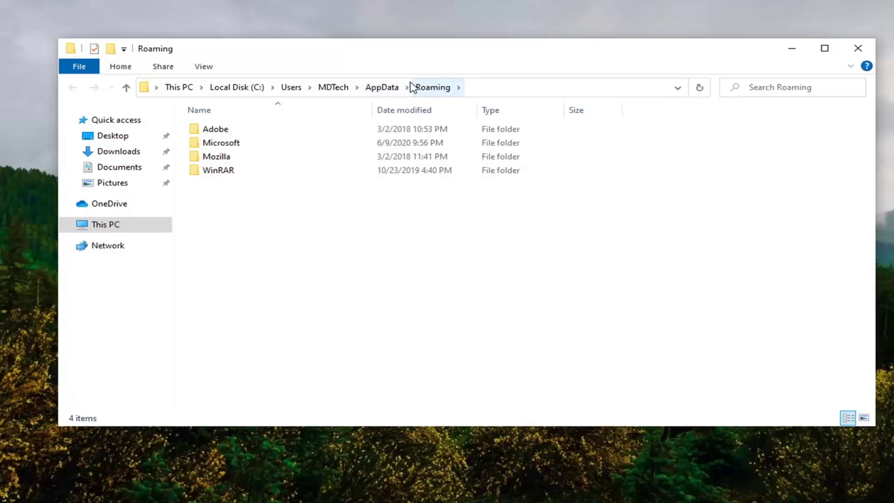
Go from AppData into Local\Packages and select the Microsoft.MicrosoftEdge_8wekyb3d8bbwe folder.
click(386, 91)
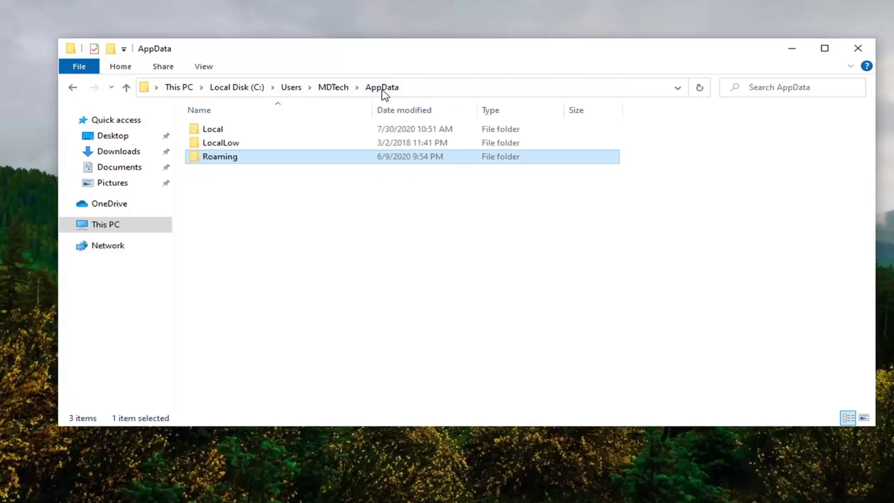
double_click(223, 129)
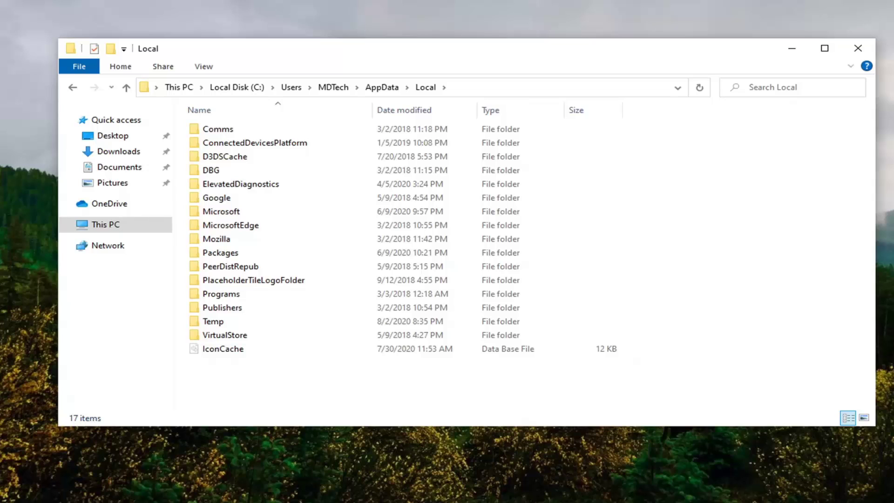
click(220, 253)
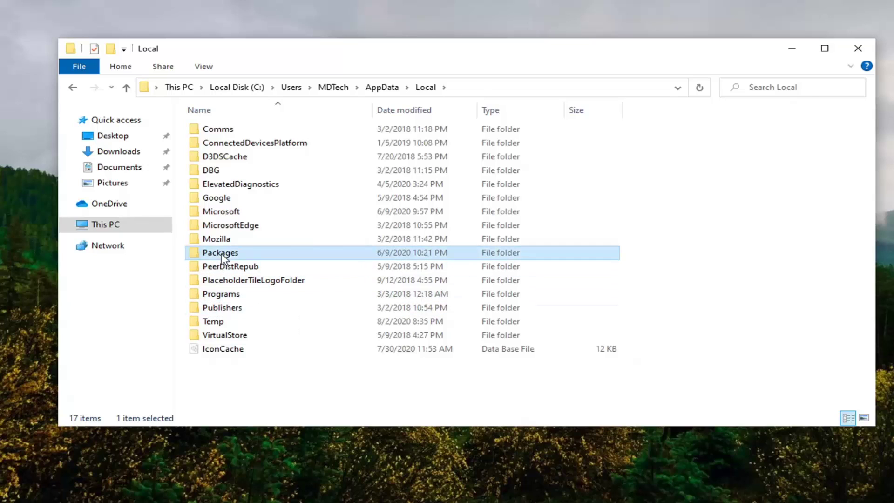
double_click(222, 255)
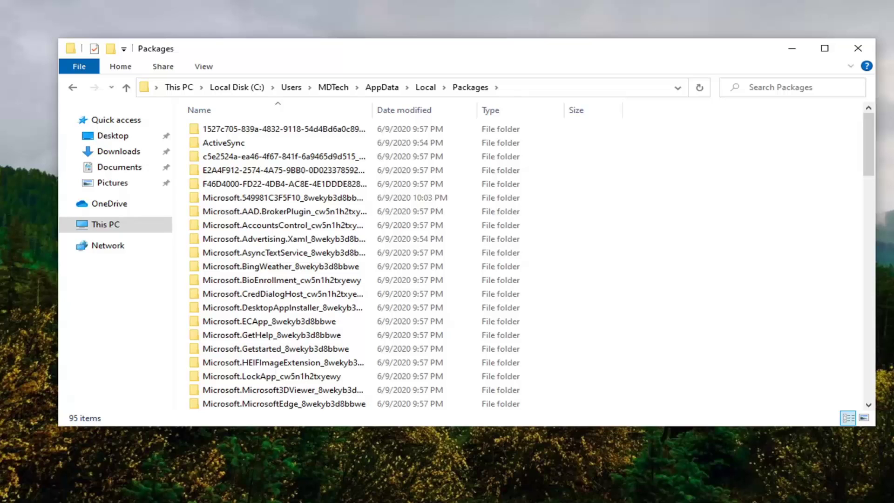
click(269, 322)
scroll(258, 379, down, 1)
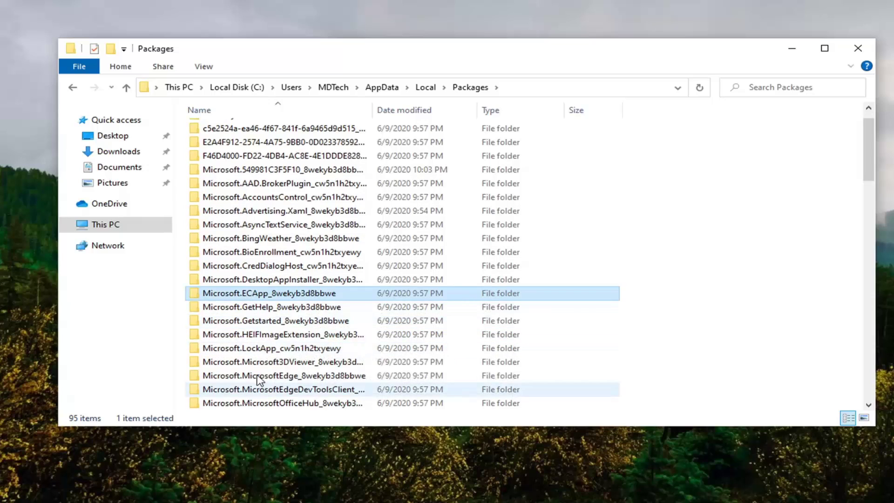
click(260, 378)
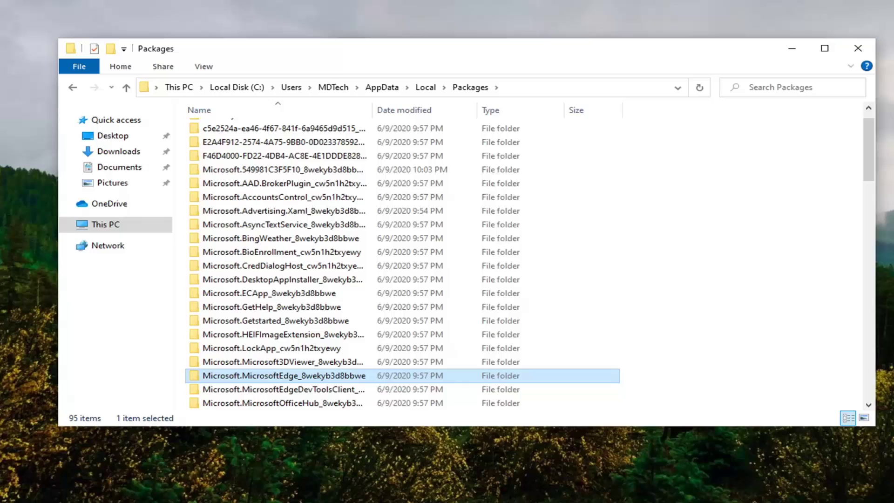
Drill into the Edge package's AC\MicrosoftEdge\User\Default\Recovery\Active folder.
double_click(304, 381)
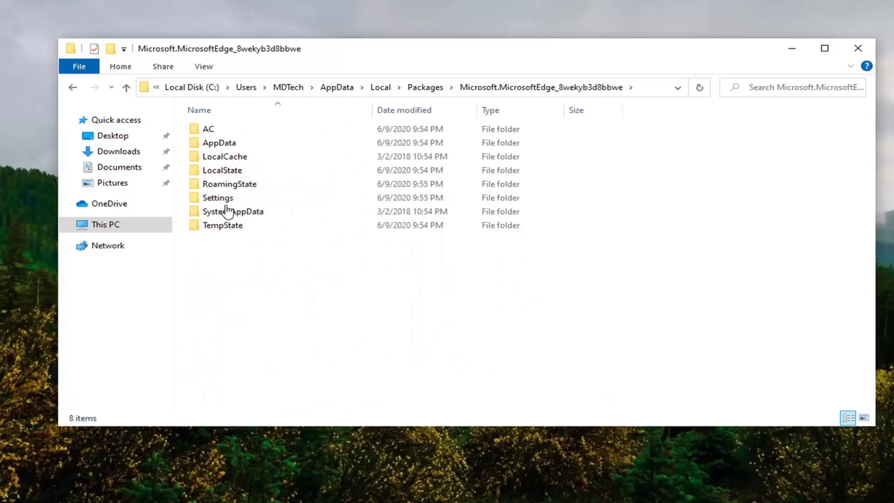
double_click(208, 128)
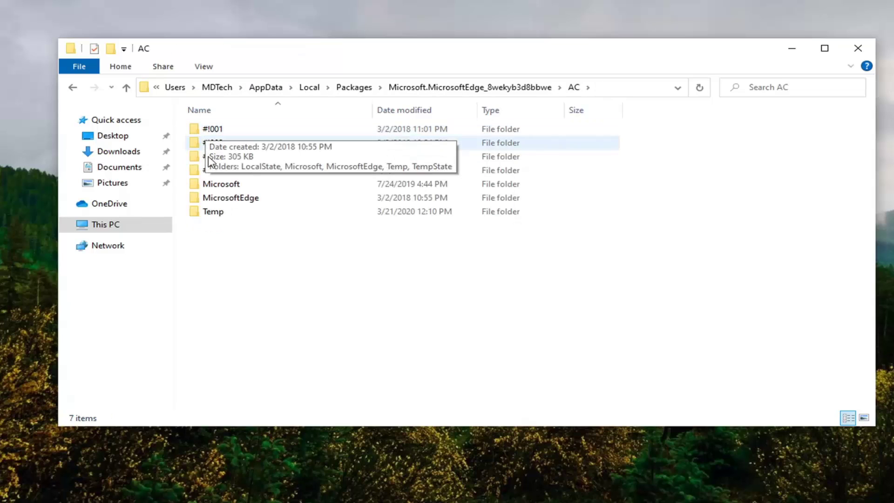
double_click(244, 203)
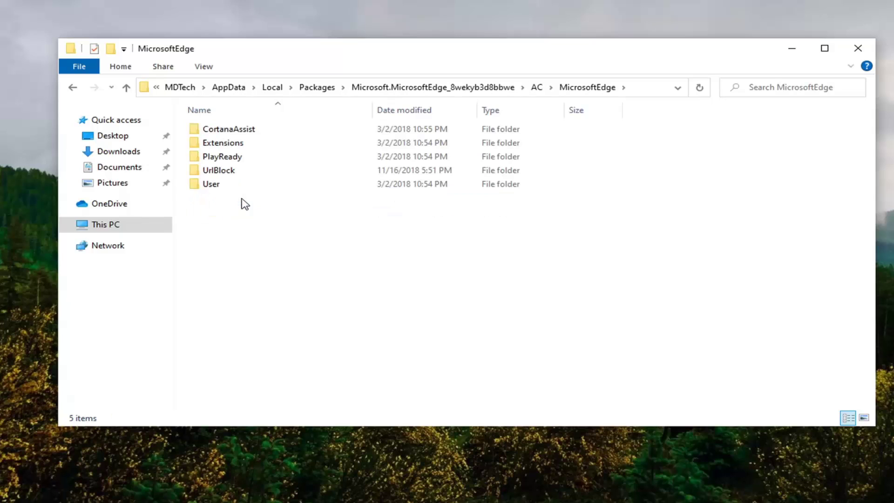
click(217, 185)
double_click(218, 189)
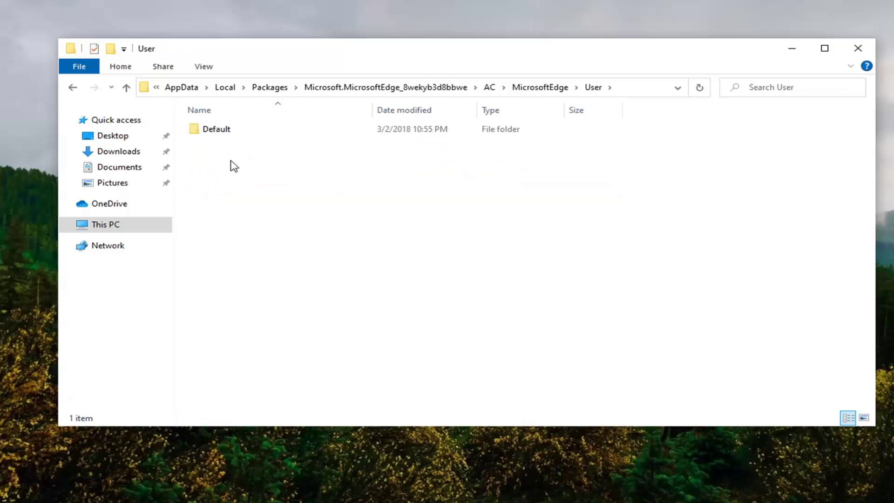
click(213, 134)
double_click(212, 134)
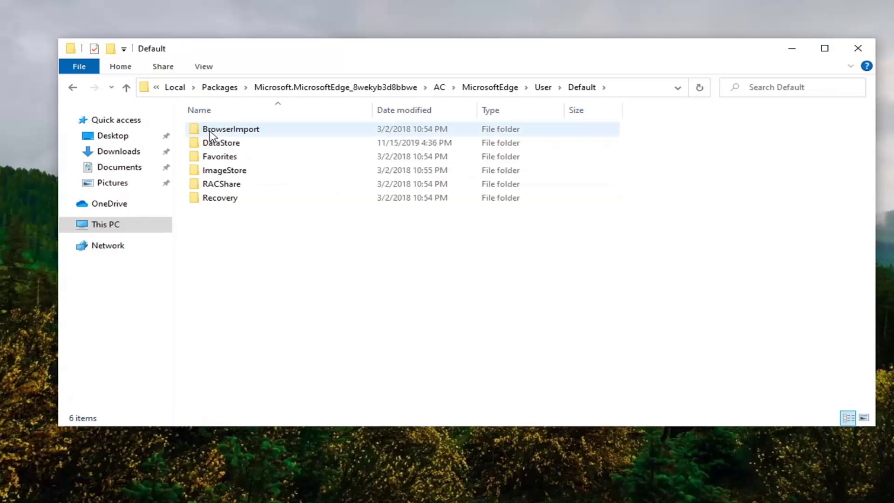
click(215, 200)
double_click(215, 201)
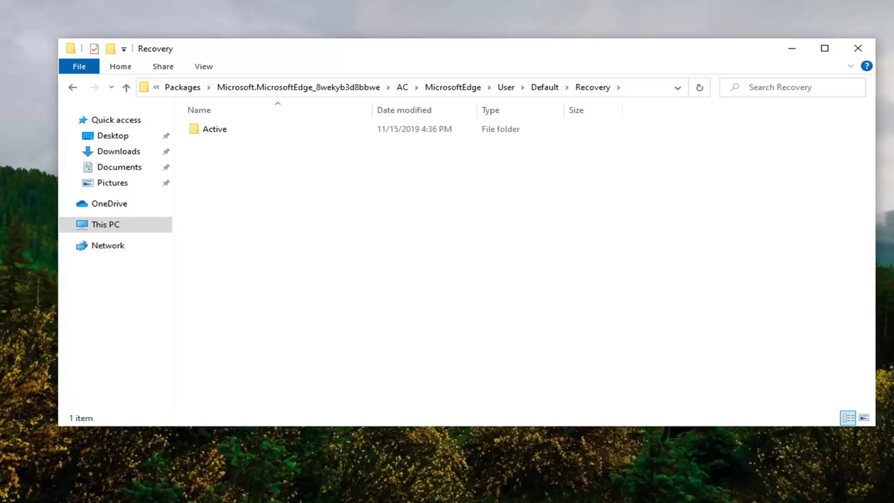
double_click(245, 130)
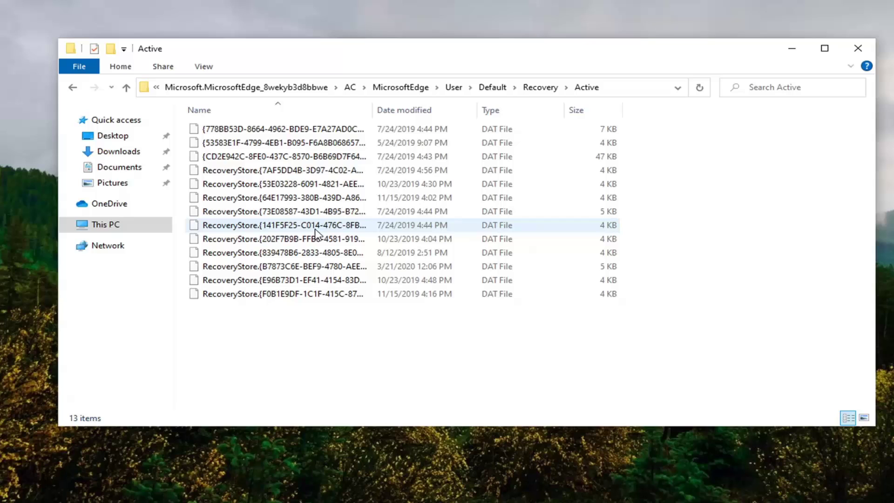
Delete all 13 DAT files in the Active folder, then restart the PC.
click(314, 198)
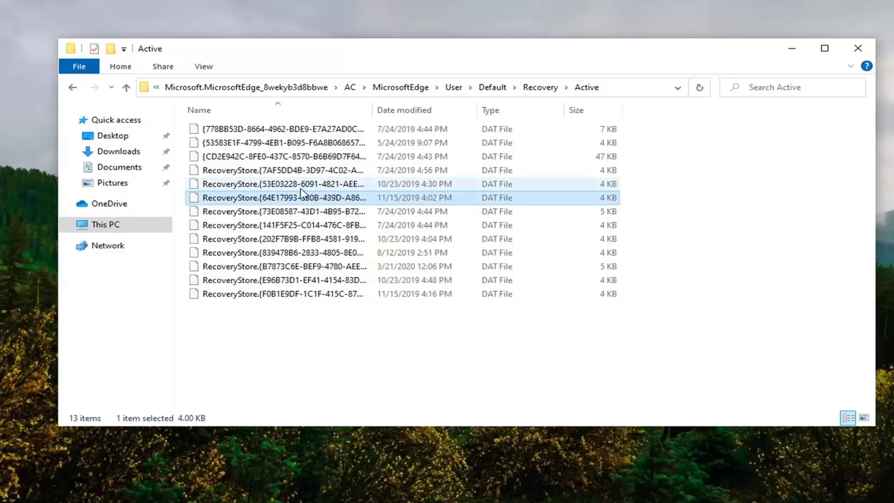
key(ctrl+a)
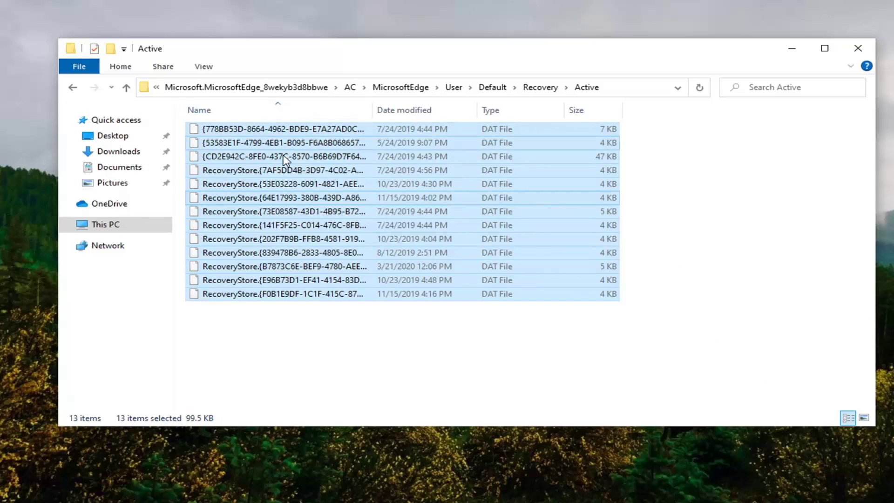
right_click(264, 166)
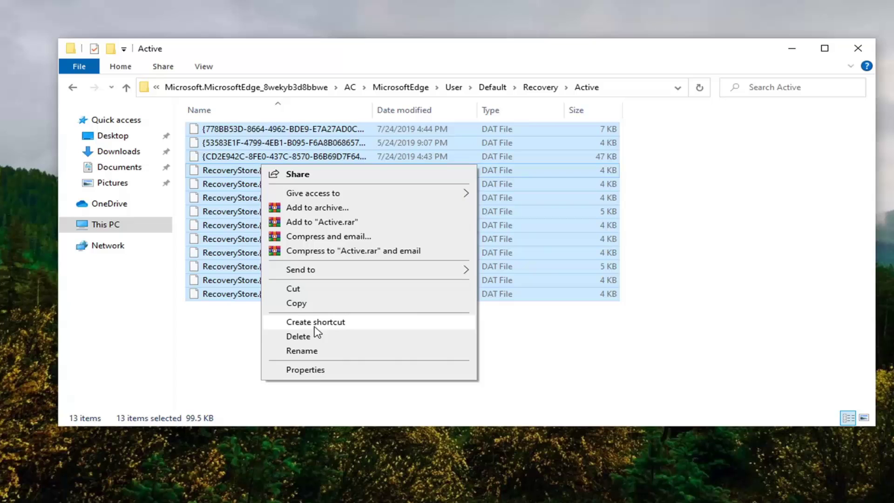
click(299, 336)
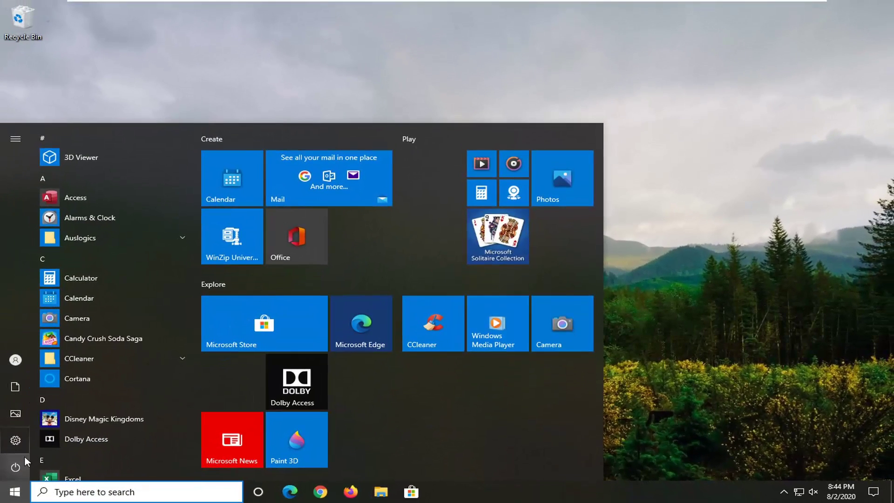
click(15, 465)
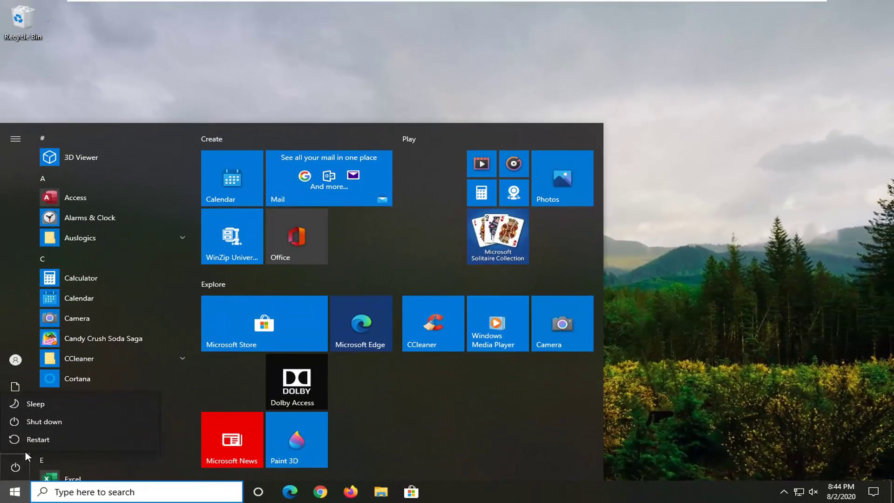
click(34, 428)
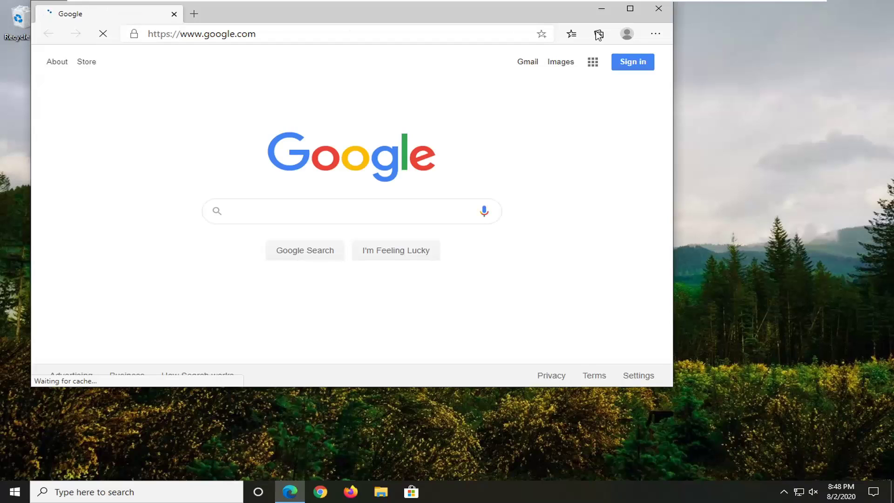
Search Google for 'mdtechvideos' and maximize the Edge window.
click(280, 211)
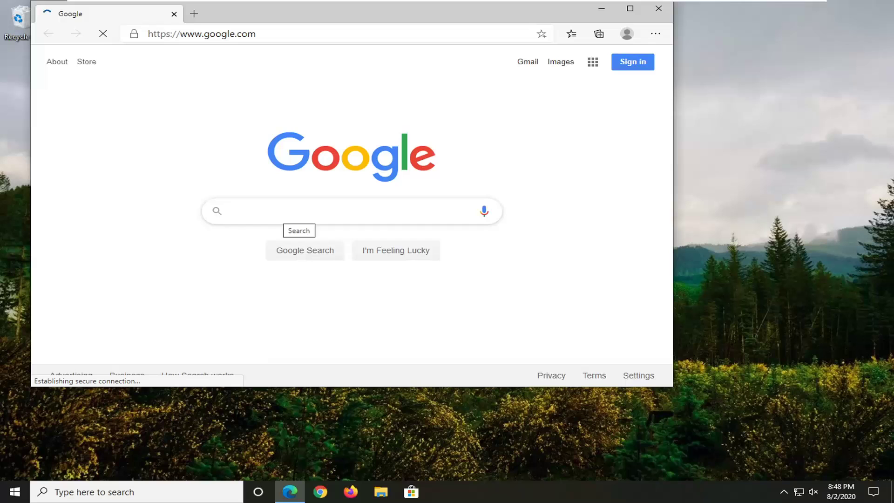
text(wikipedia)
key(ctrl+a)
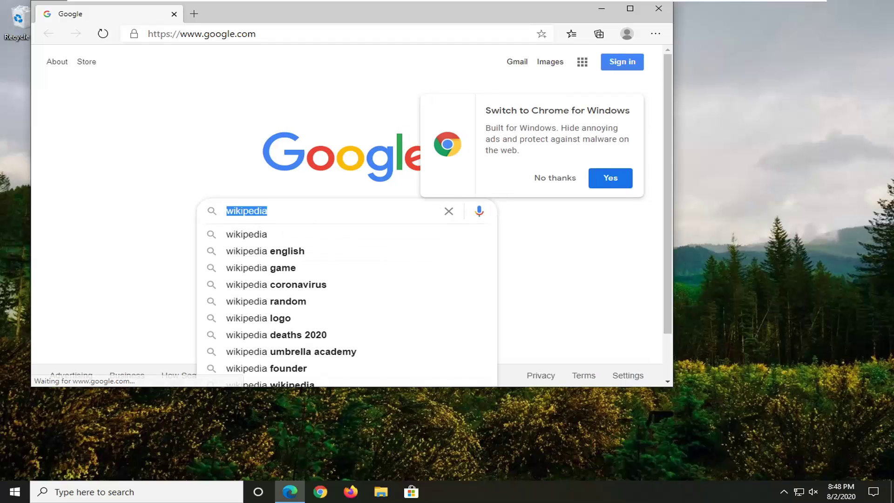
text(mdtechvideos)
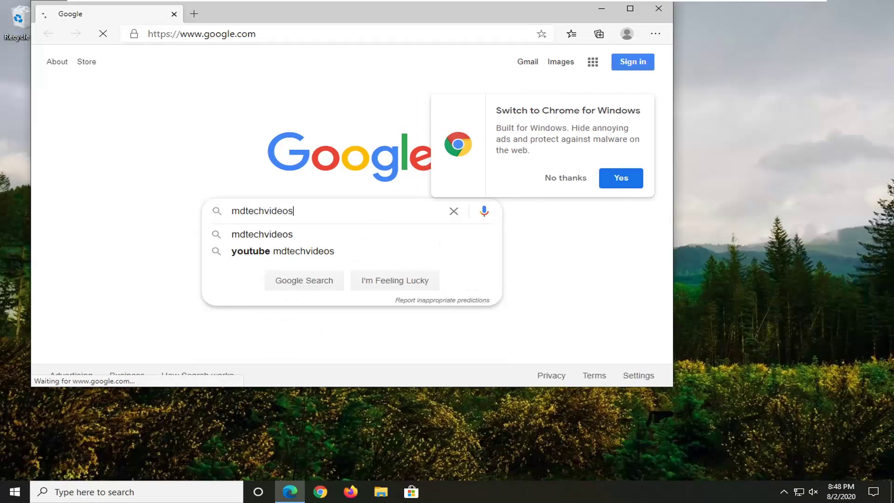
key(Return)
click(629, 8)
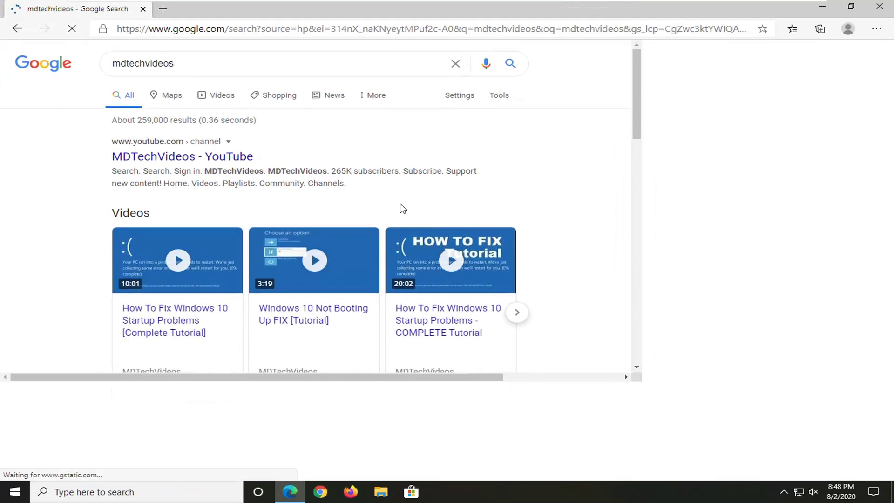
scroll(399, 213, down, 1)
scroll(398, 212, down, 1)
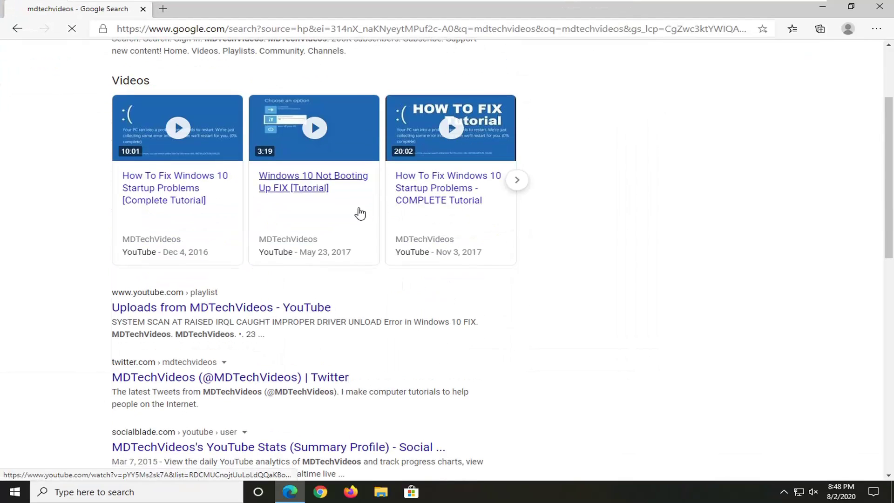
scroll(359, 212, up, 3)
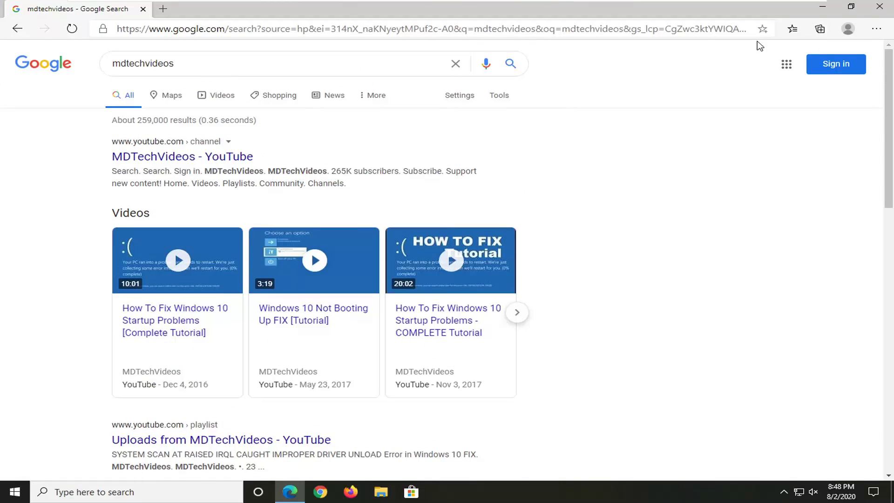